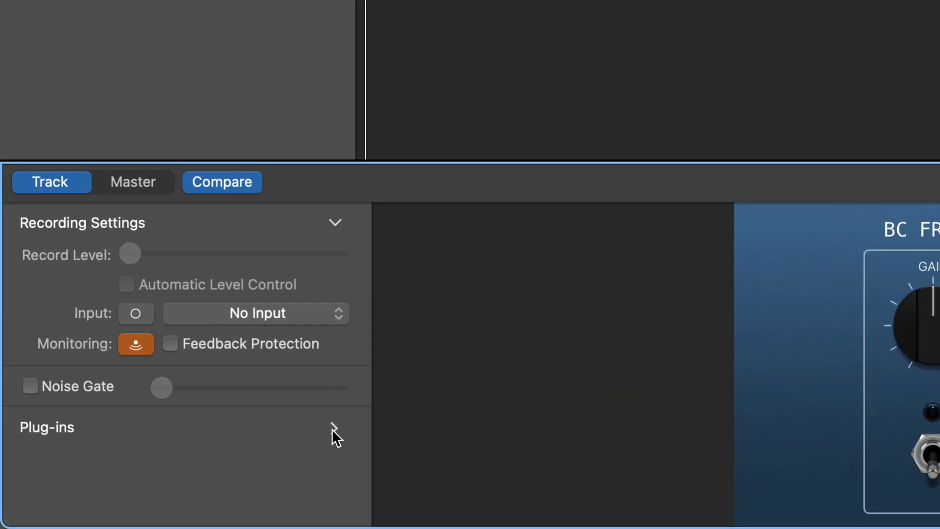
# Expand Electric Guitar 1's plug-ins and raise its Master Reverb send high, leaving Master Echo low.
pyautogui.click(149, 484)
pyautogui.scroll(-3, 92, 485)
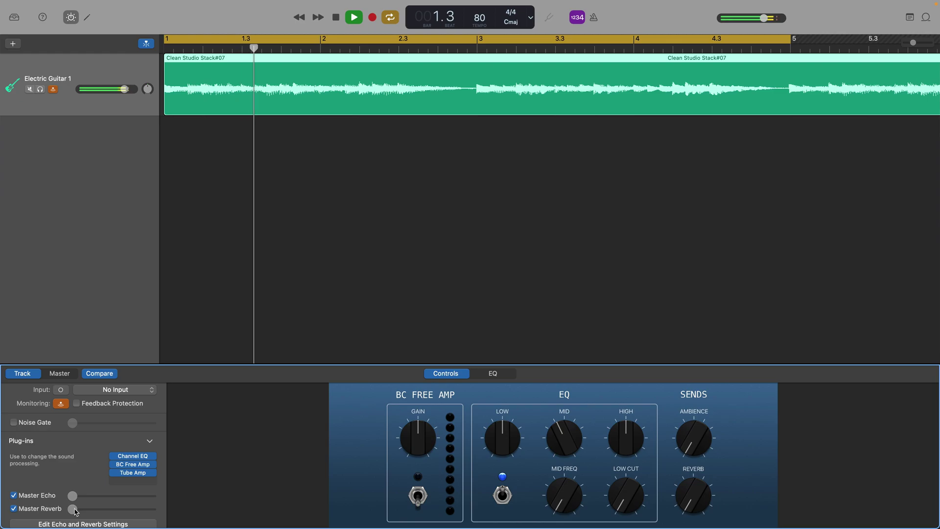
pyautogui.moveTo(73, 509); pyautogui.dragTo(90, 510)
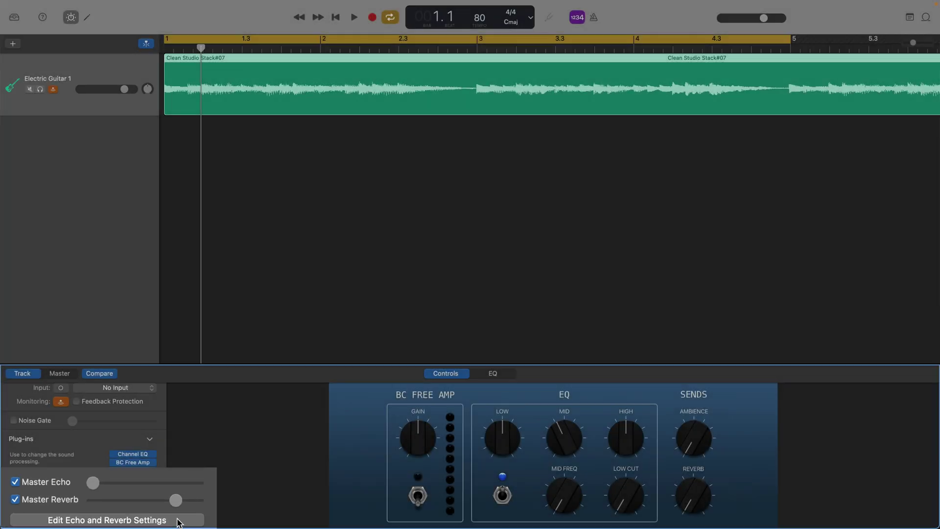
# Switch the Edit Echo and Reverb Settings editor to Master Reverb and list its reverb presets.
pyautogui.click(137, 523)
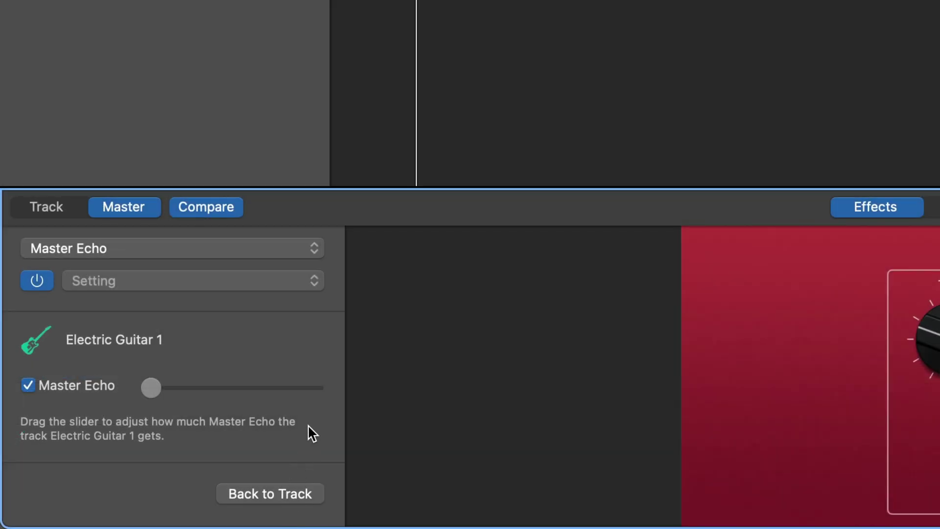
pyautogui.click(291, 252)
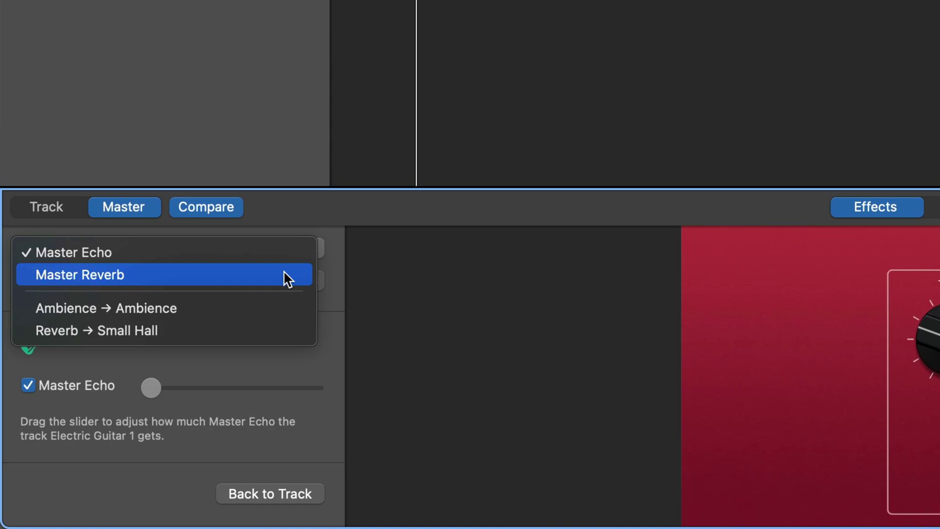
pyautogui.click(283, 270)
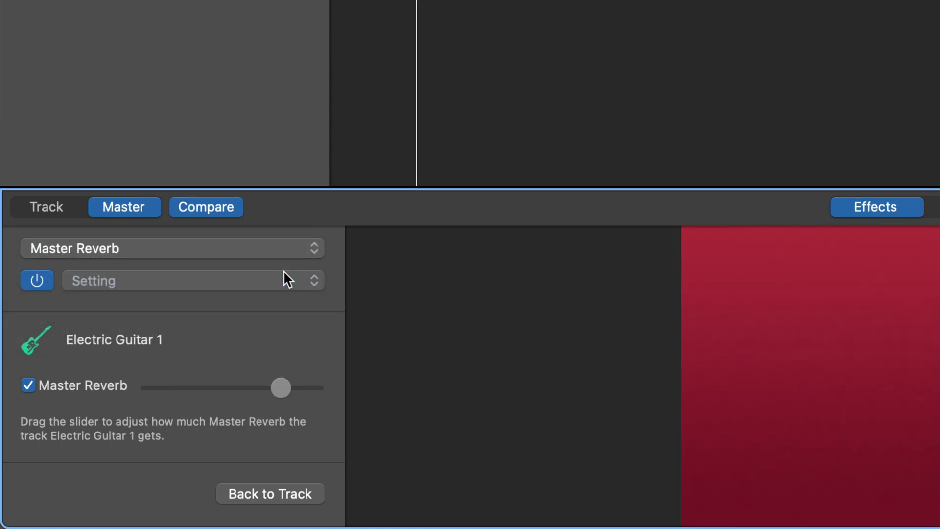
pyautogui.click(288, 281)
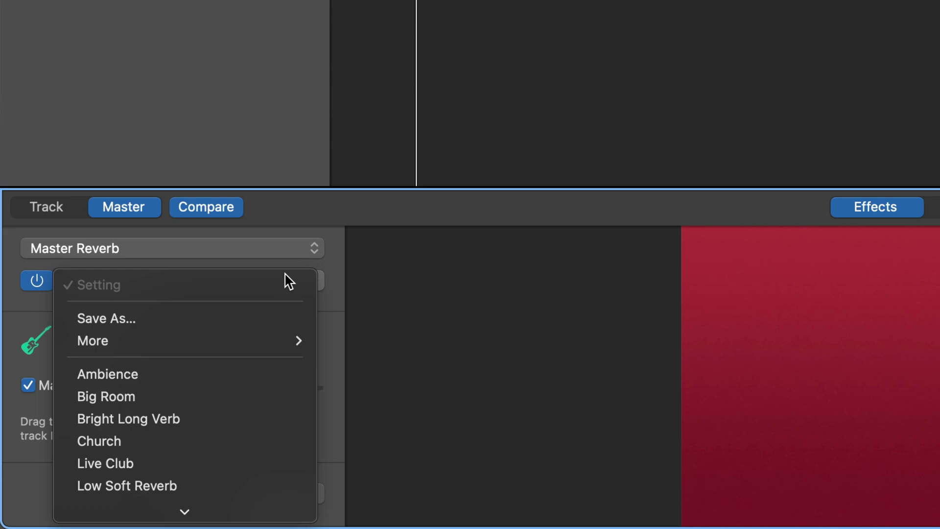
# Try the Ambience then Wooden Verb reverb presets, toggling the guitar's Master Reverb send off and on.
pyautogui.click(268, 376)
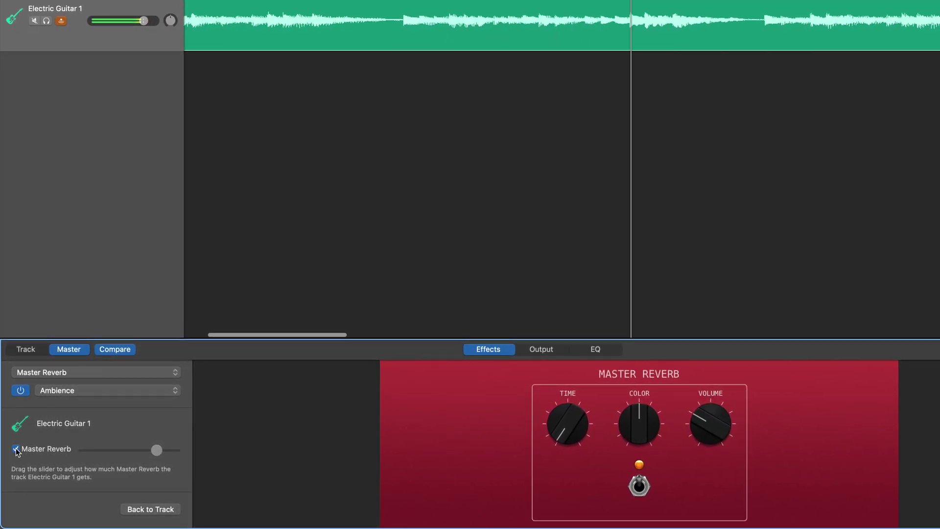
pyautogui.click(107, 389)
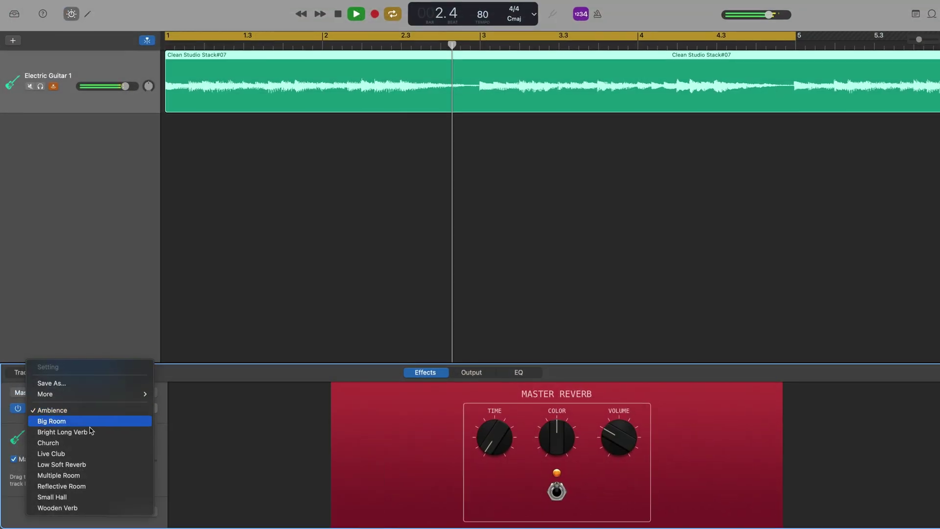
pyautogui.click(73, 507)
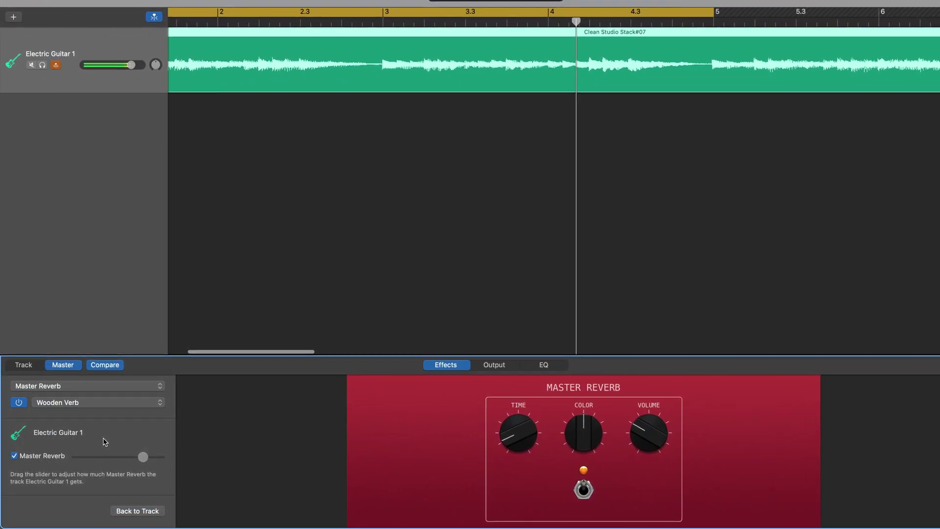
pyautogui.click(14, 454)
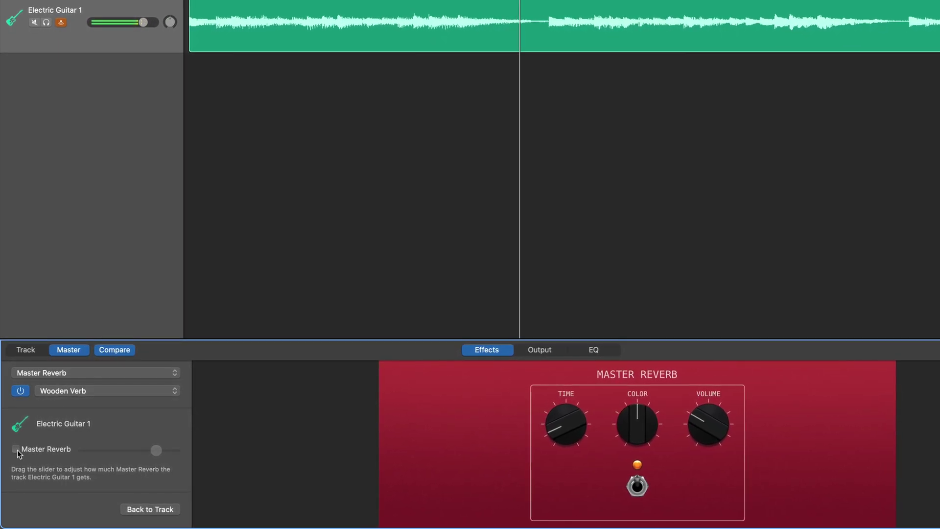
pyautogui.click(16, 452)
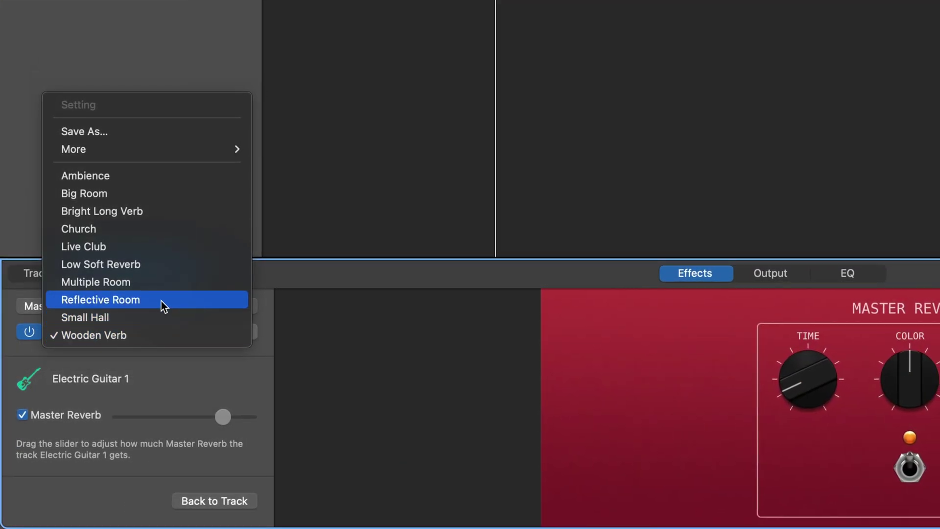
# Pick the Reflective Room reverb preset and compare by toggling the Master Reverb send off and on.
pyautogui.click(161, 300)
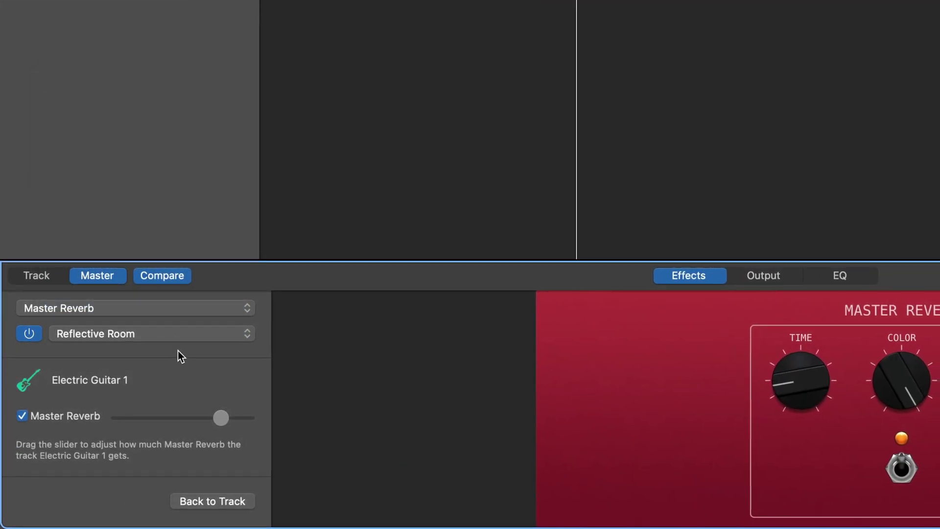
pyautogui.click(22, 416)
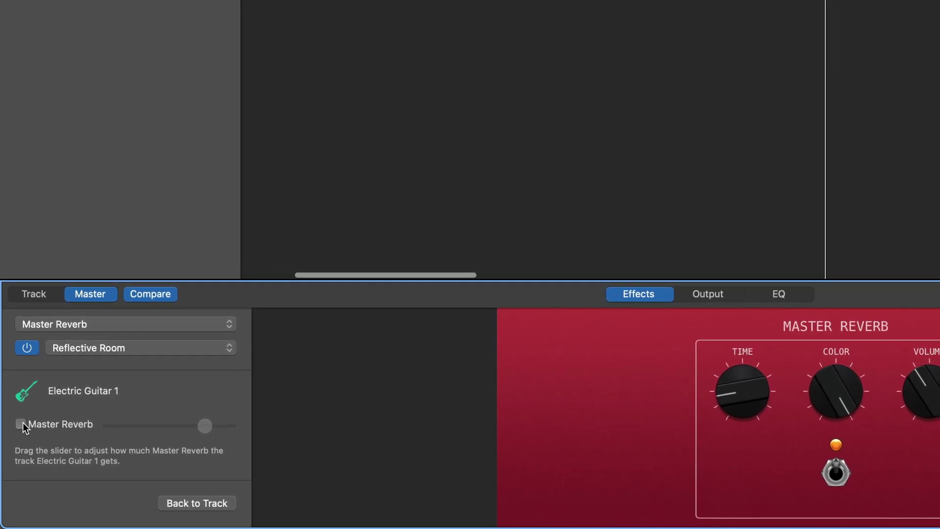
pyautogui.click(22, 423)
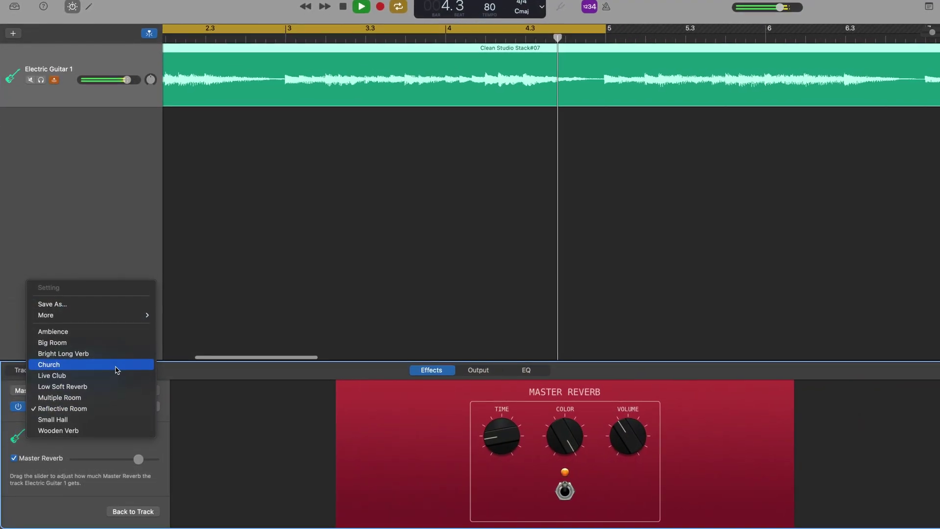
# Pick the Church reverb preset and compare by toggling the Master Reverb send off and on.
pyautogui.click(116, 368)
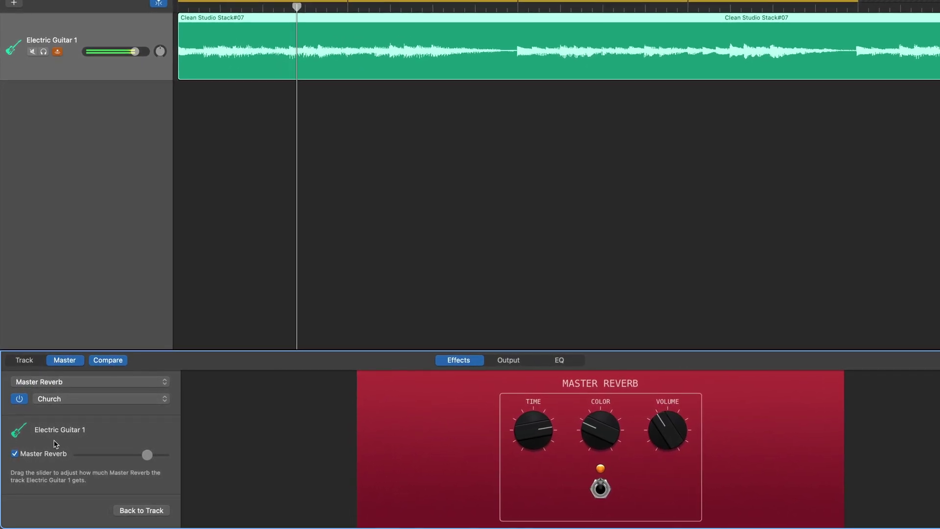
pyautogui.click(16, 451)
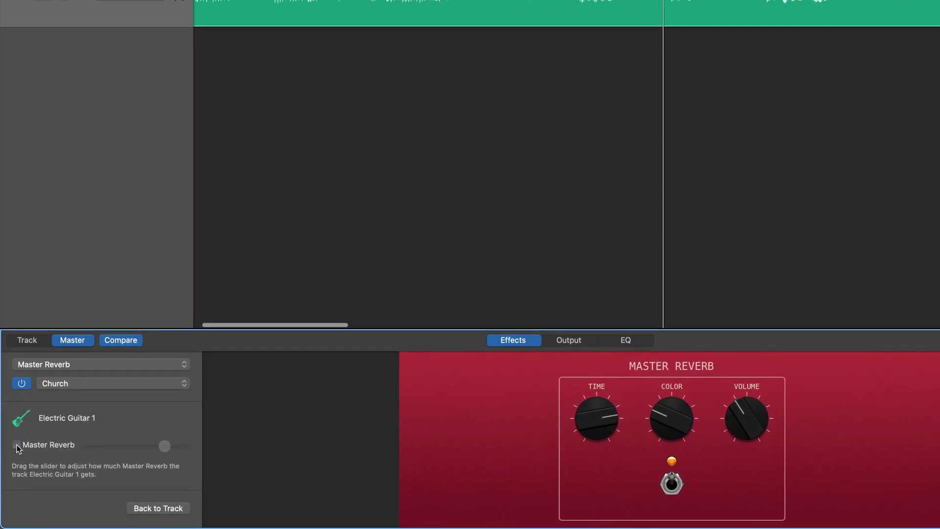
pyautogui.click(17, 446)
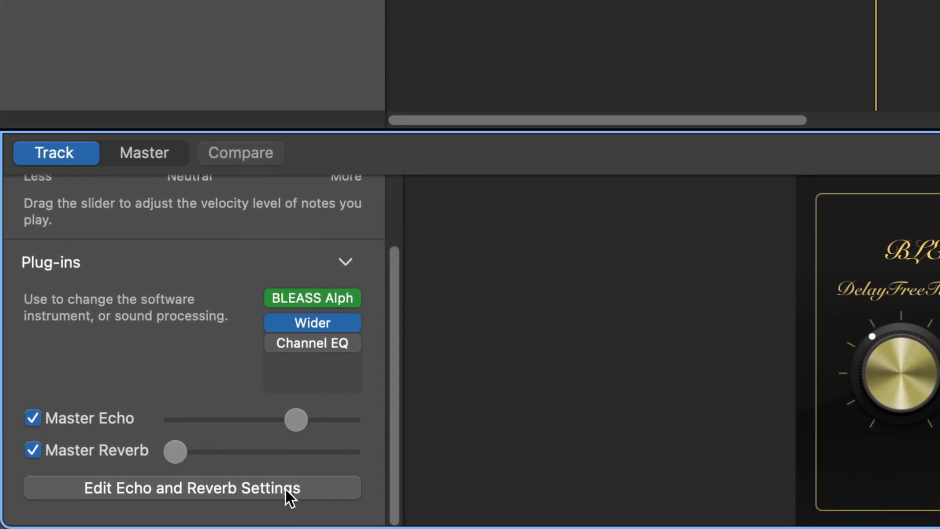
# Set the Master Echo to 1\2 Note Flutter, then change it to 1\16 Note Feedback.
pyautogui.click(285, 490)
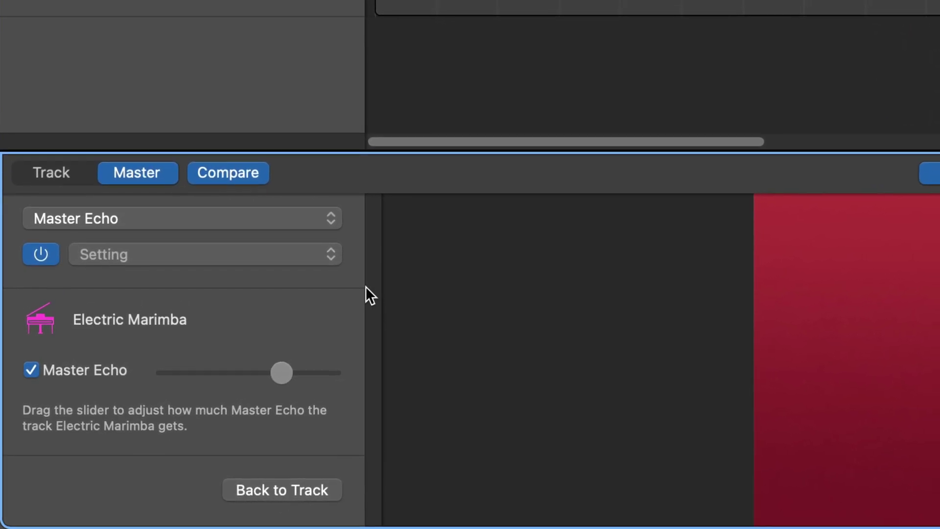
pyautogui.click(275, 257)
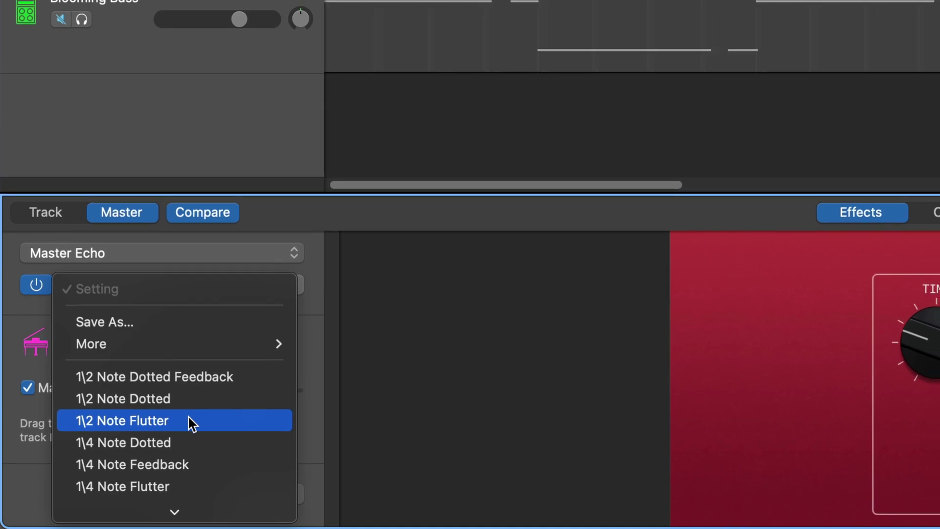
pyautogui.click(194, 421)
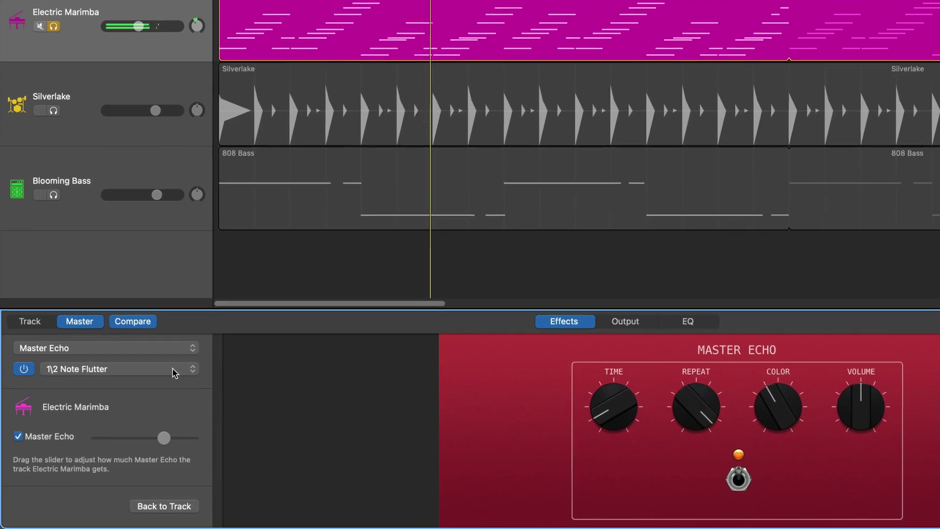
pyautogui.click(166, 376)
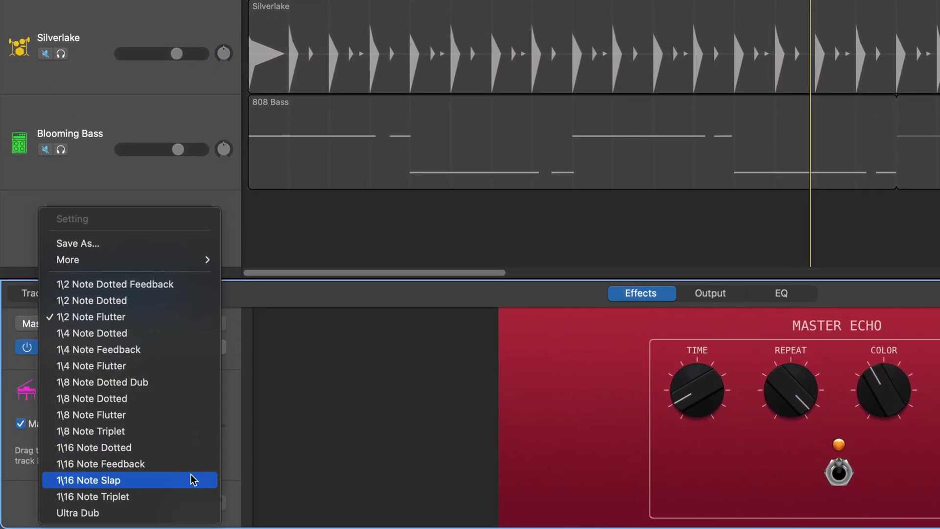
pyautogui.click(196, 463)
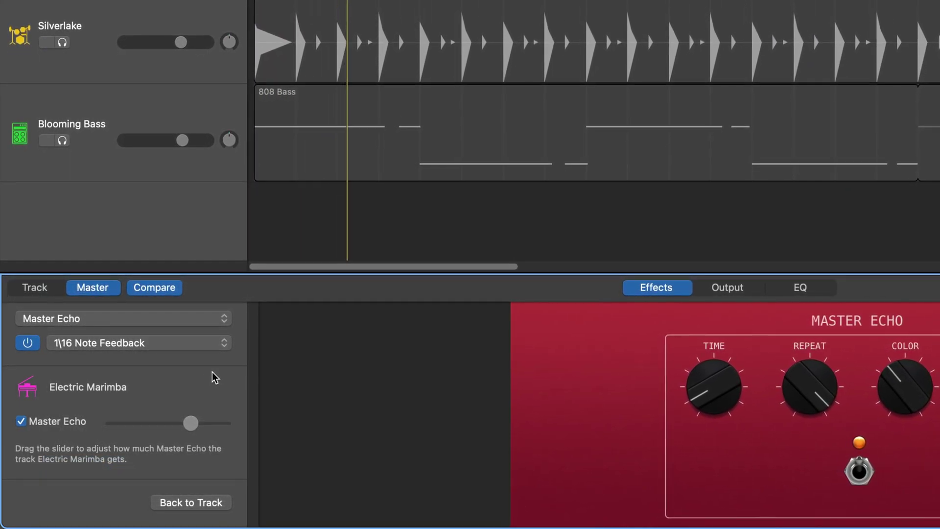
# Solo the Electric Marimba track with the S key.
pyautogui.press('s')
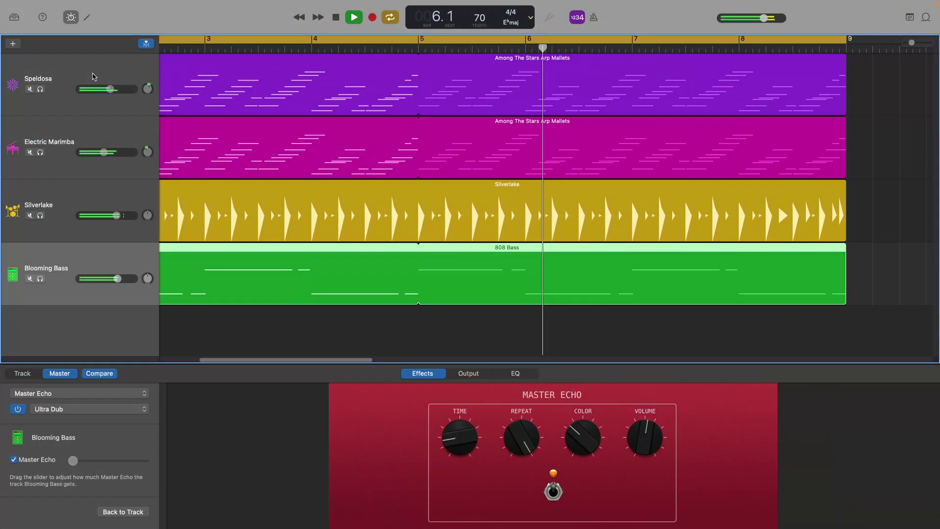
pyautogui.click(94, 77)
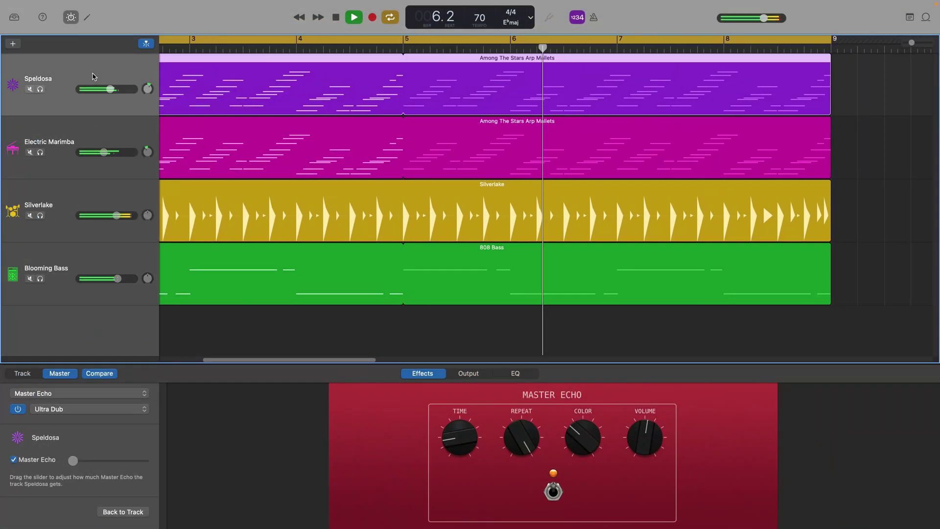
pyautogui.click(102, 133)
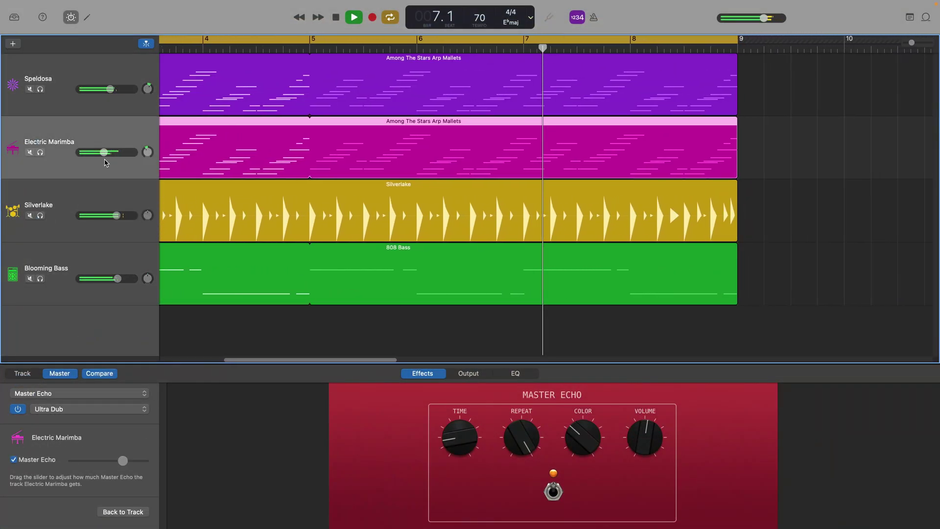
pyautogui.click(109, 205)
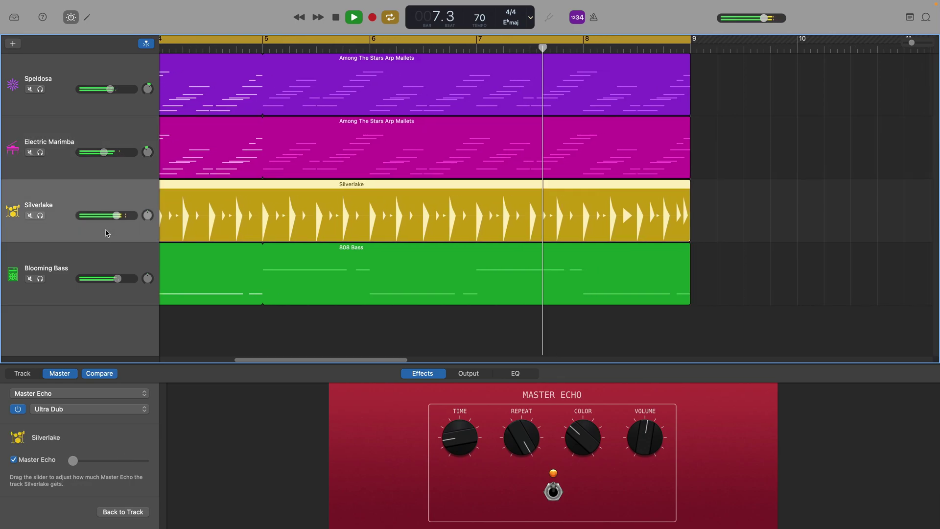
pyautogui.click(108, 255)
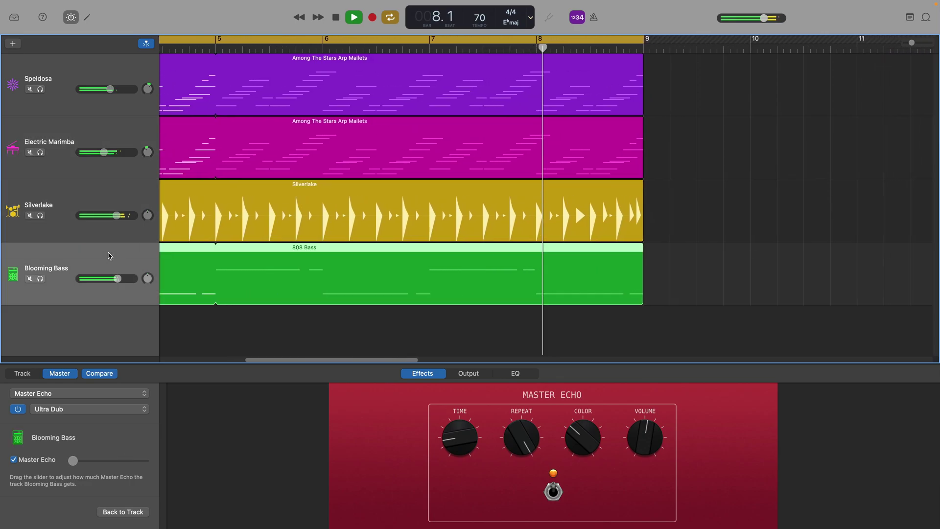
pyautogui.click(109, 134)
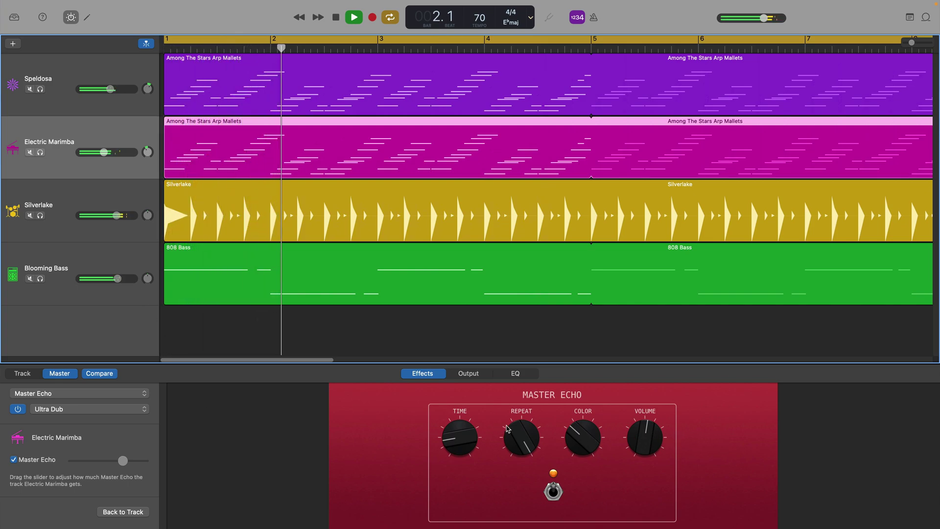
# Turn the Ultra Dub Master Echo's Repeat knob to a new amount.
pyautogui.moveTo(510, 459); pyautogui.dragTo(510, 476)
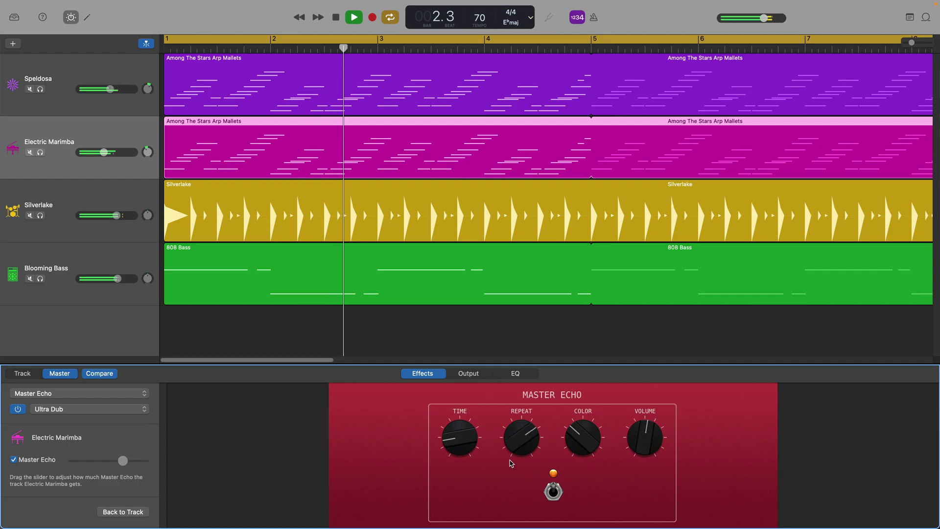